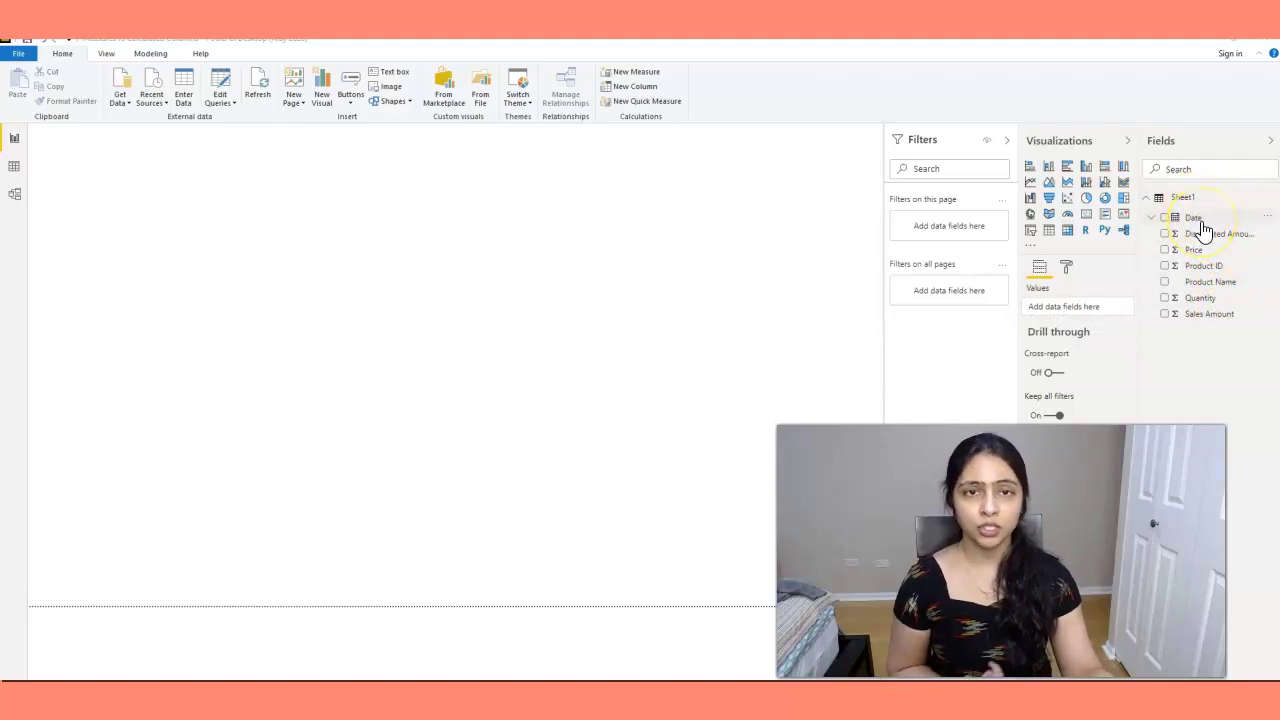
In Sheet1's Data view, start a new calculated column named Total Sales Column.
{"action": "left_click", "coordinate": [15, 172]}
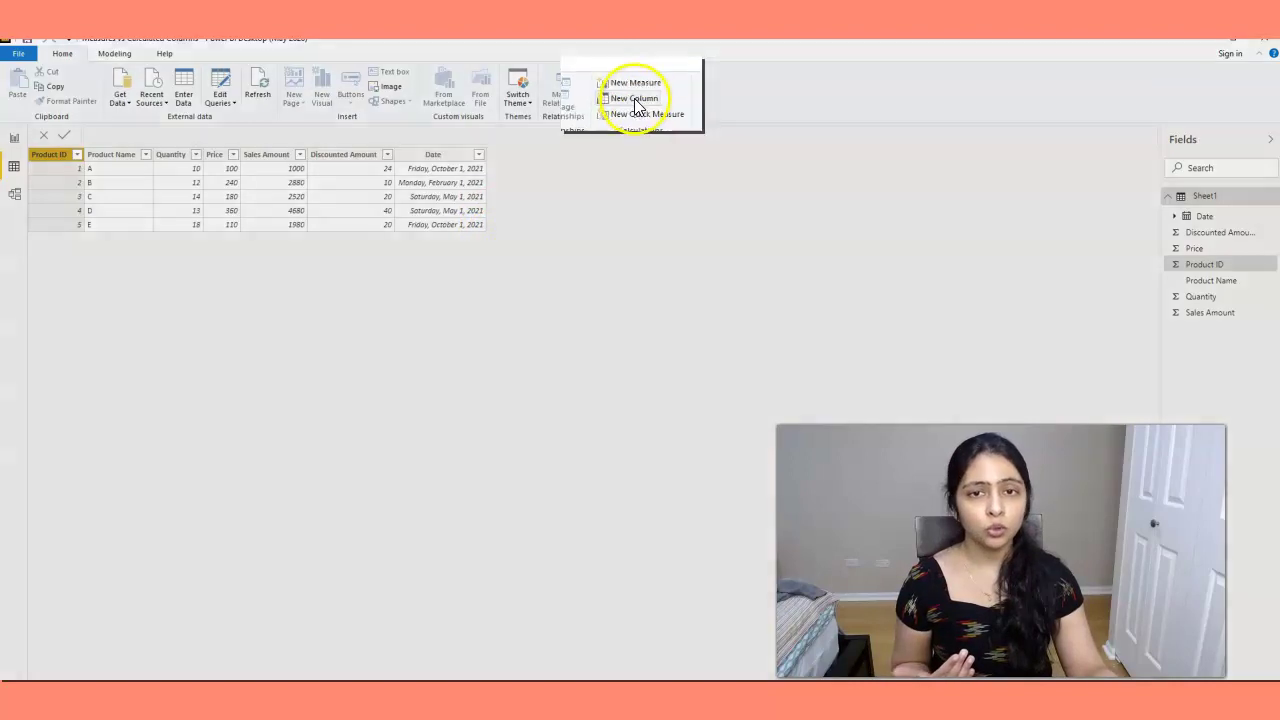
{"action": "left_click", "coordinate": [636, 86]}
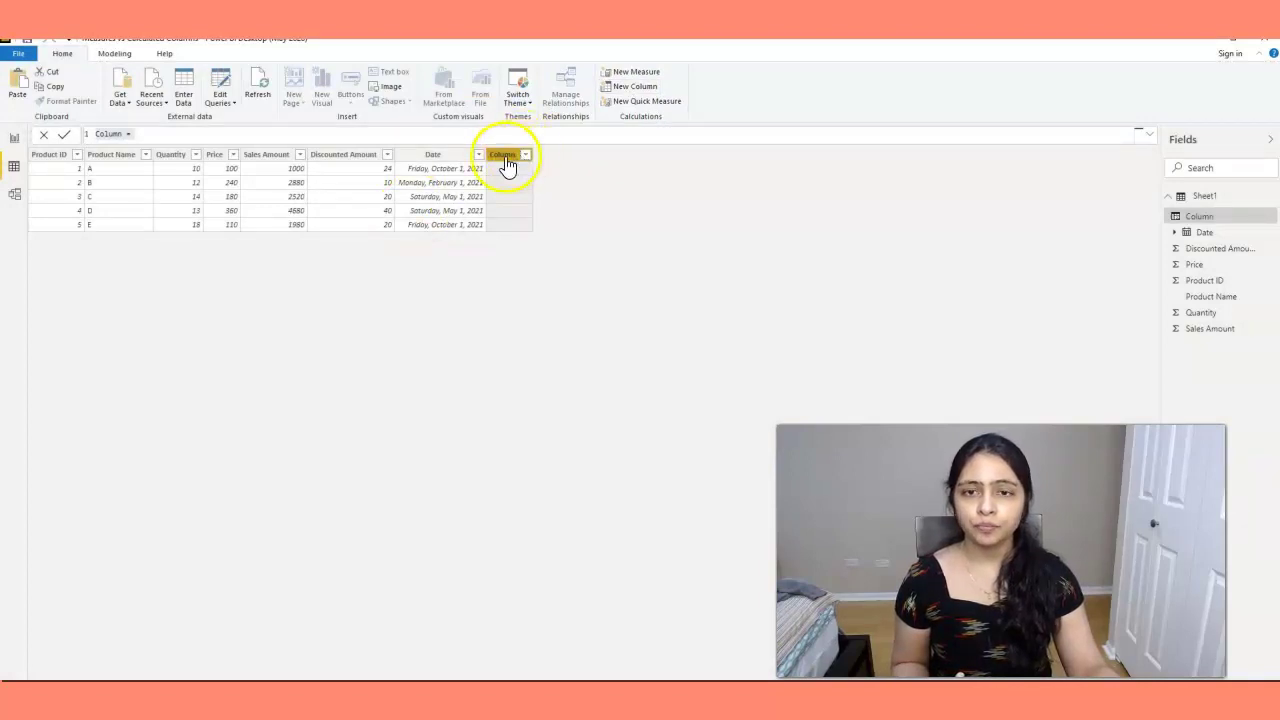
{"action": "left_click_drag", "start_coordinate": [116, 133], "coordinate": [86, 135]}
{"action": "type", "text": "Total ="}
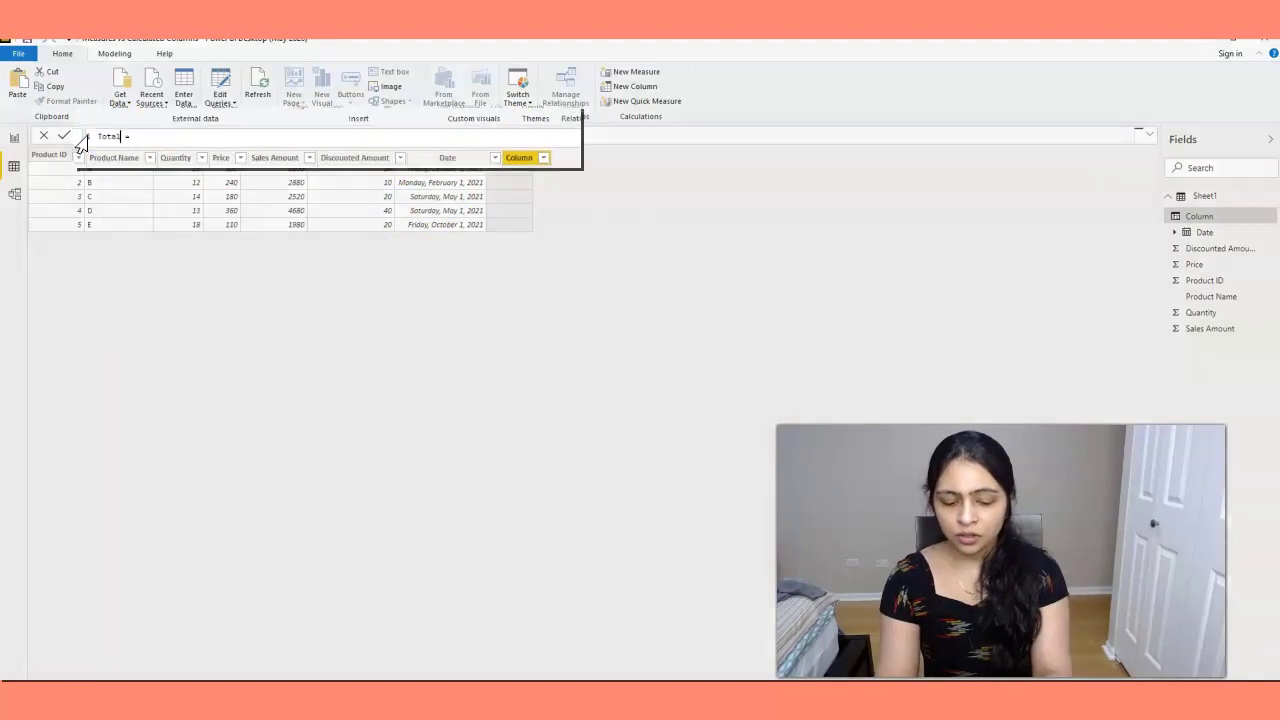
{"action": "type", "text": " Sales COl"}
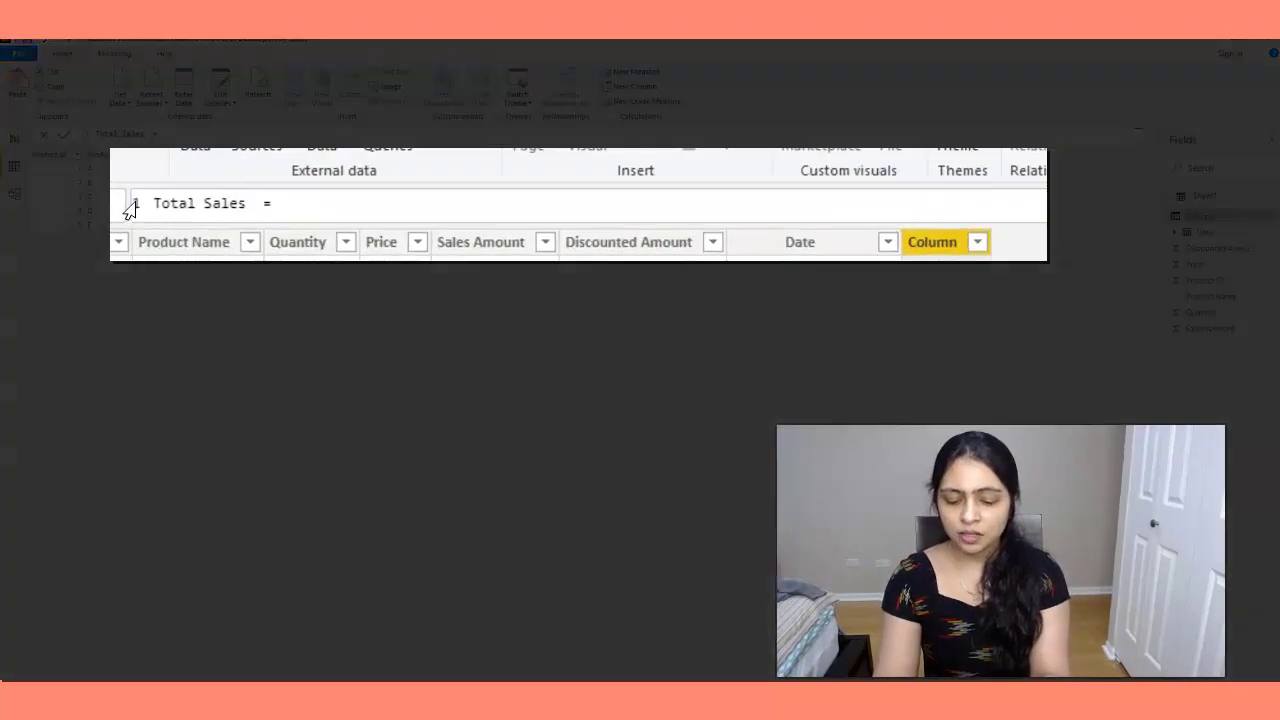
{"action": "type", "text": "umn"}
{"action": "left_click", "coordinate": [264, 204]}
{"action": "key", "text": "Delete"}
{"action": "type", "text": "o"}
{"action": "left_click", "coordinate": [293, 202]}
{"action": "left_click_drag", "start_coordinate": [313, 202], "coordinate": [115, 215]}
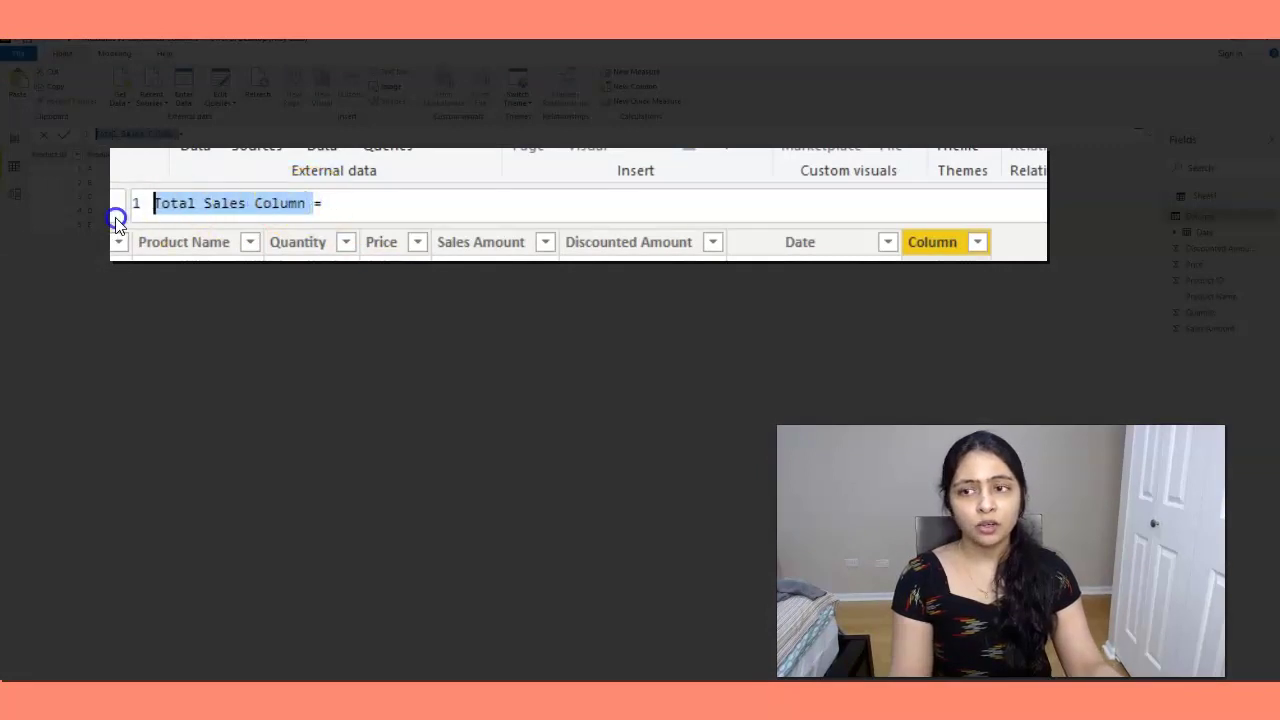
{"action": "left_click_drag", "start_coordinate": [255, 205], "coordinate": [304, 212]}
{"action": "left_click", "coordinate": [339, 213]}
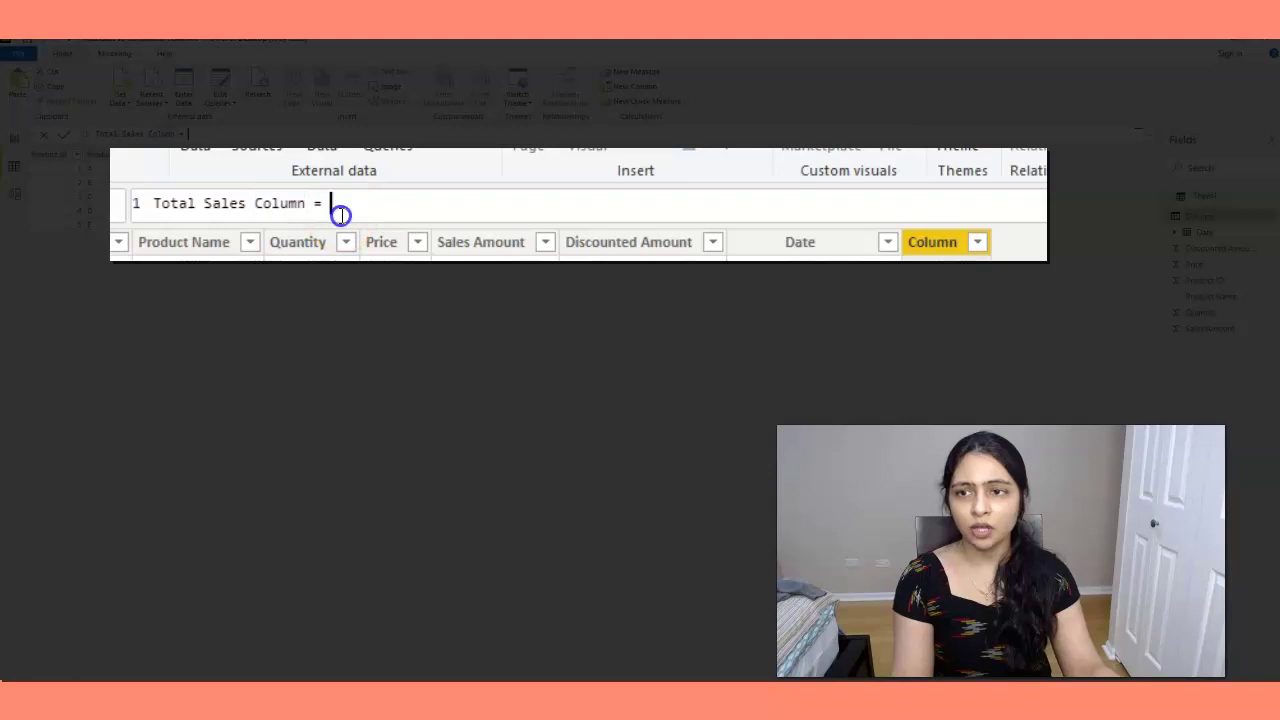
Give the column the formula SUM(Sheet1[Sales Amount]) and commit it, showing 13060 per row.
{"action": "type", "text": "SUm("}
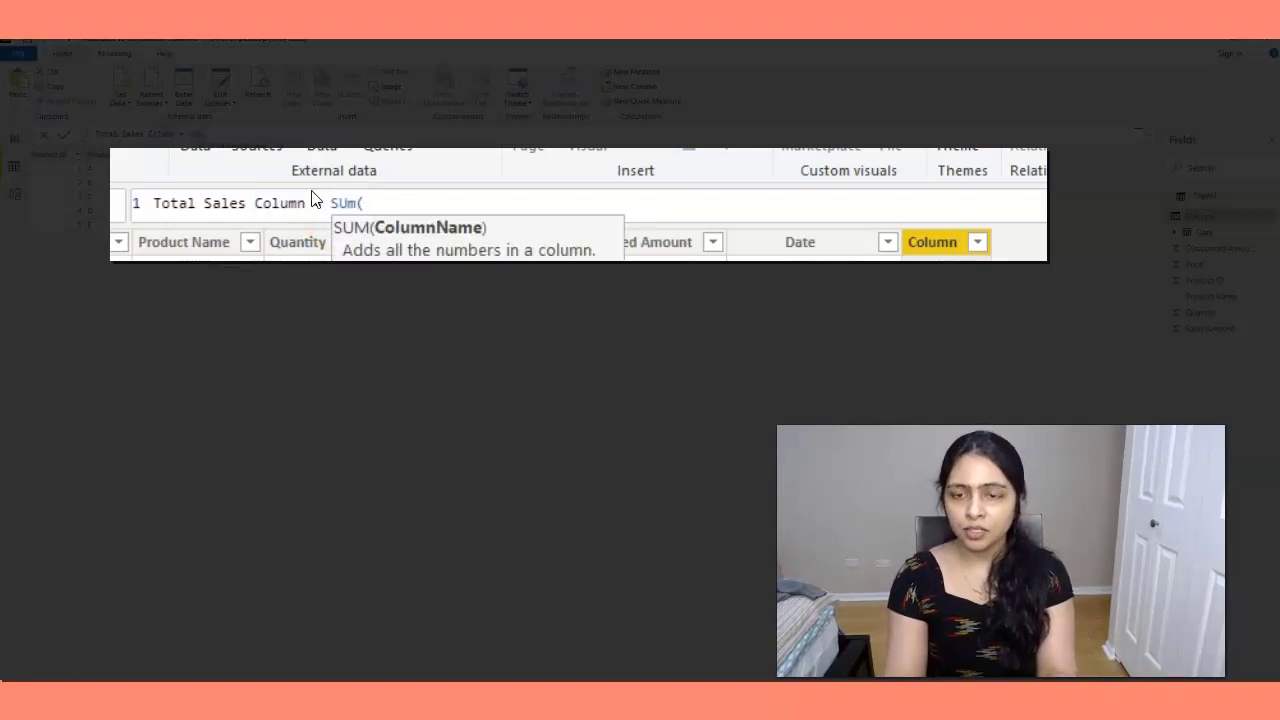
{"action": "type", "text": "Sheet1[Sales"}
{"action": "left_click", "coordinate": [288, 175]}
{"action": "type", "text": ")"}
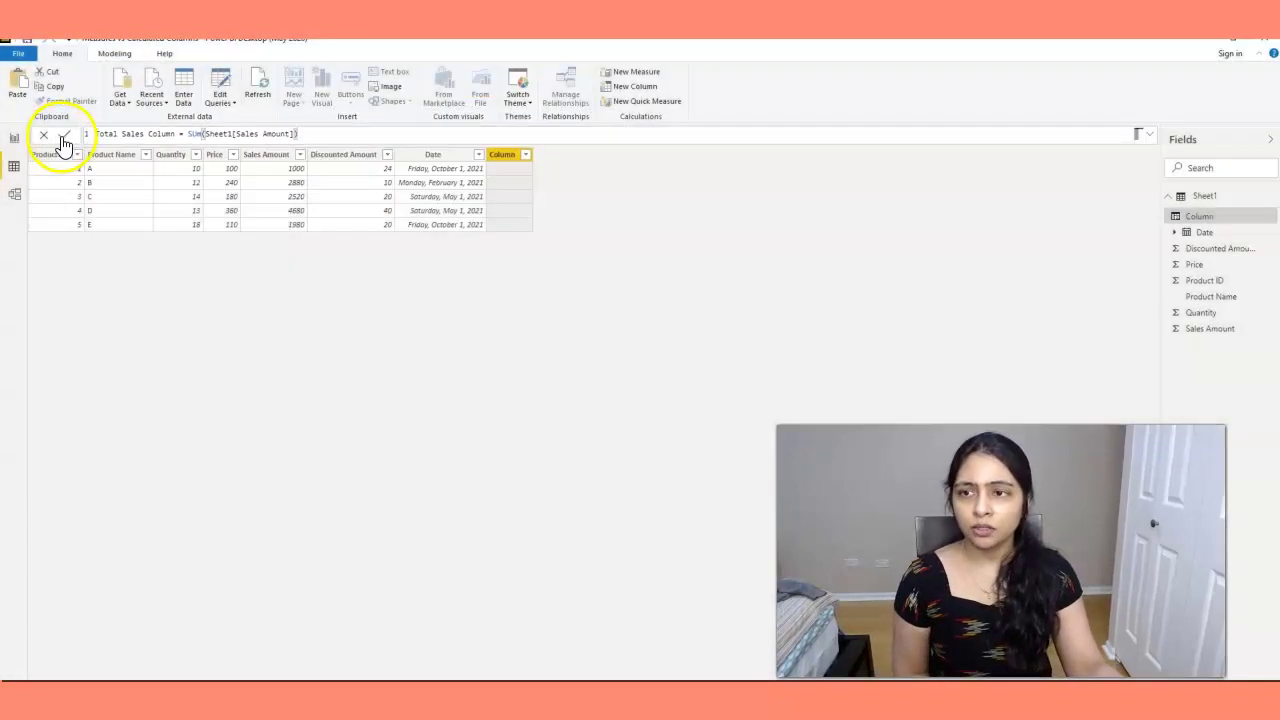
{"action": "left_click", "coordinate": [63, 135]}
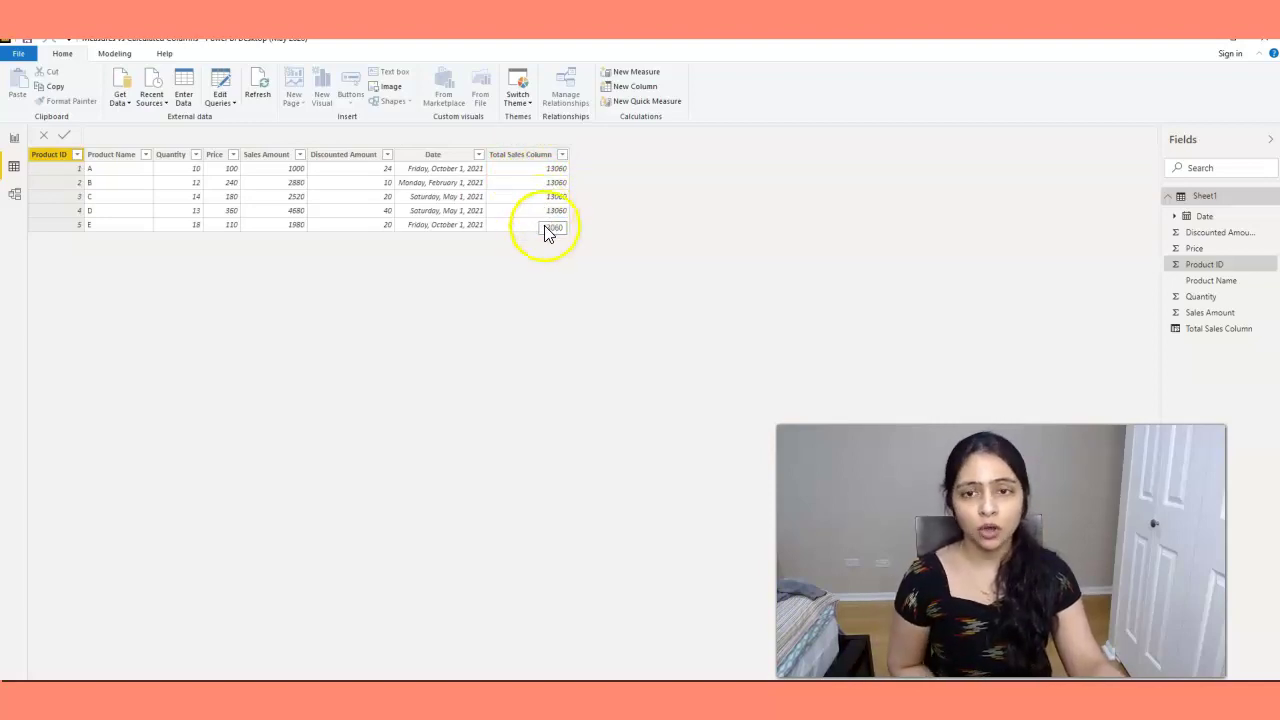
Create the measure Total Sales Measure = SUM(Sheet1[Sales Amount]) and commit it.
{"action": "left_click", "coordinate": [631, 75]}
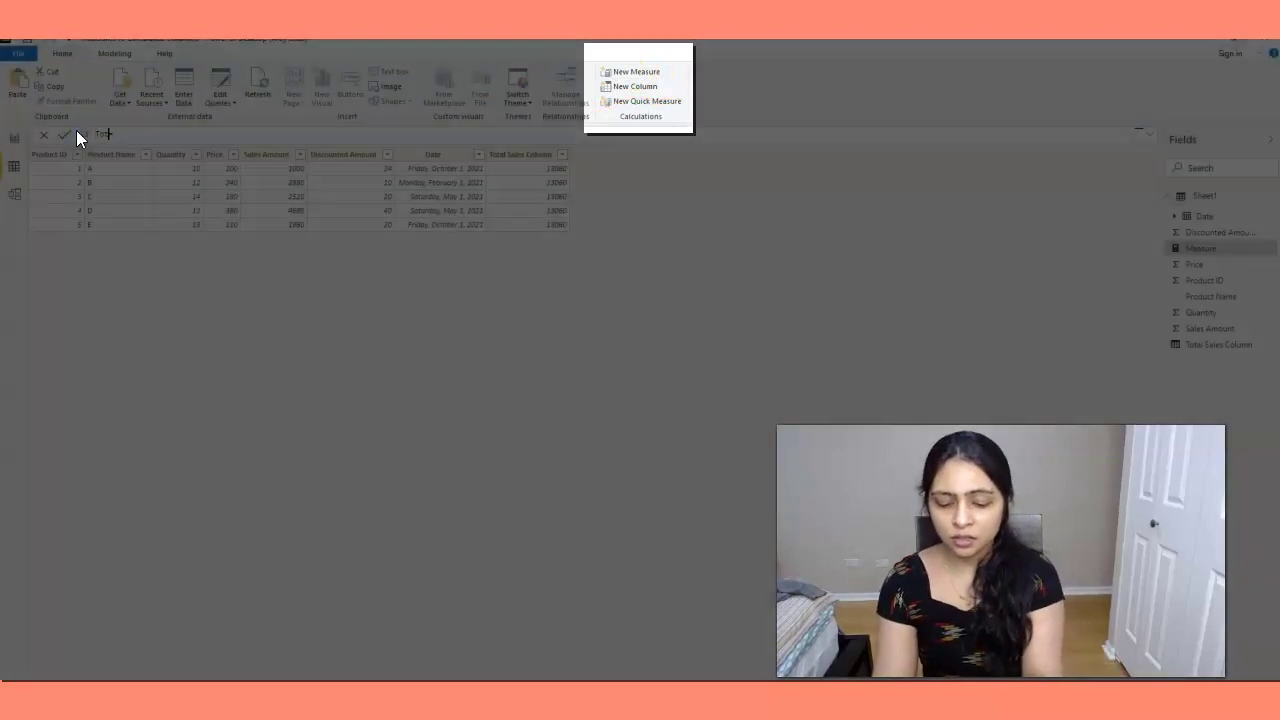
{"action": "type", "text": "Total Sales Measure = SUM("}
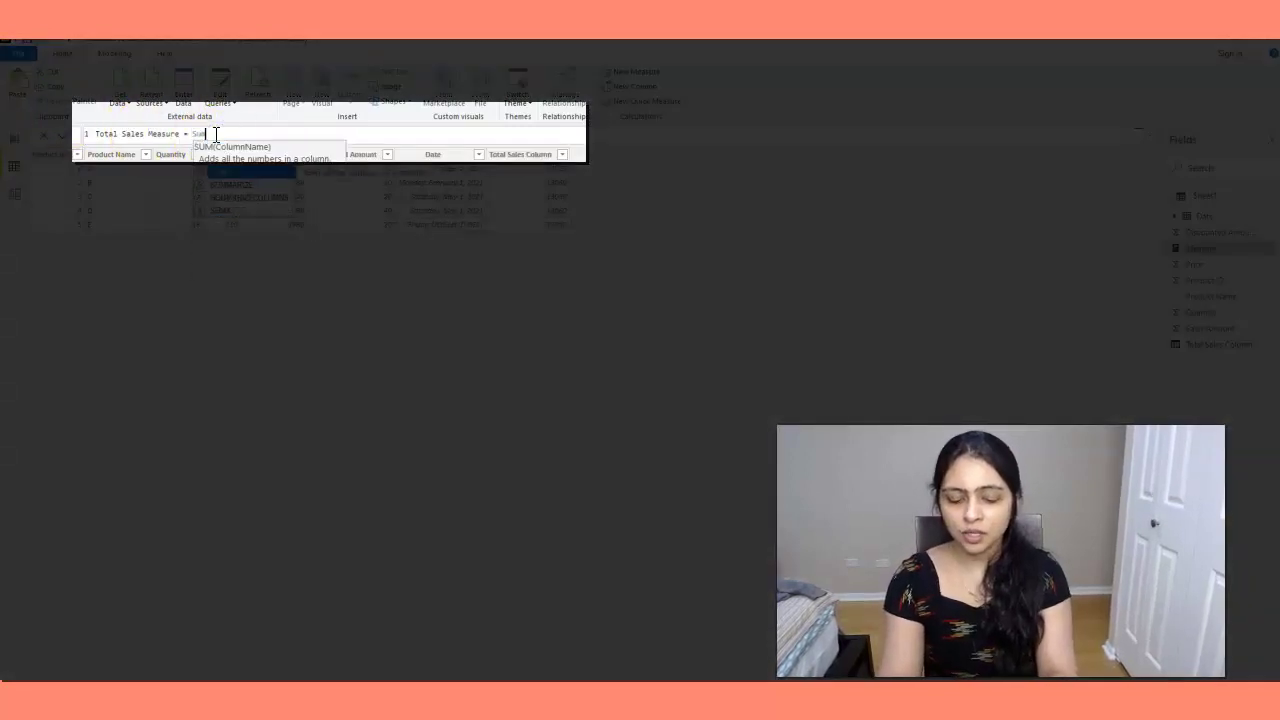
{"action": "type", "text": "Sale"}
{"action": "left_click", "coordinate": [270, 174]}
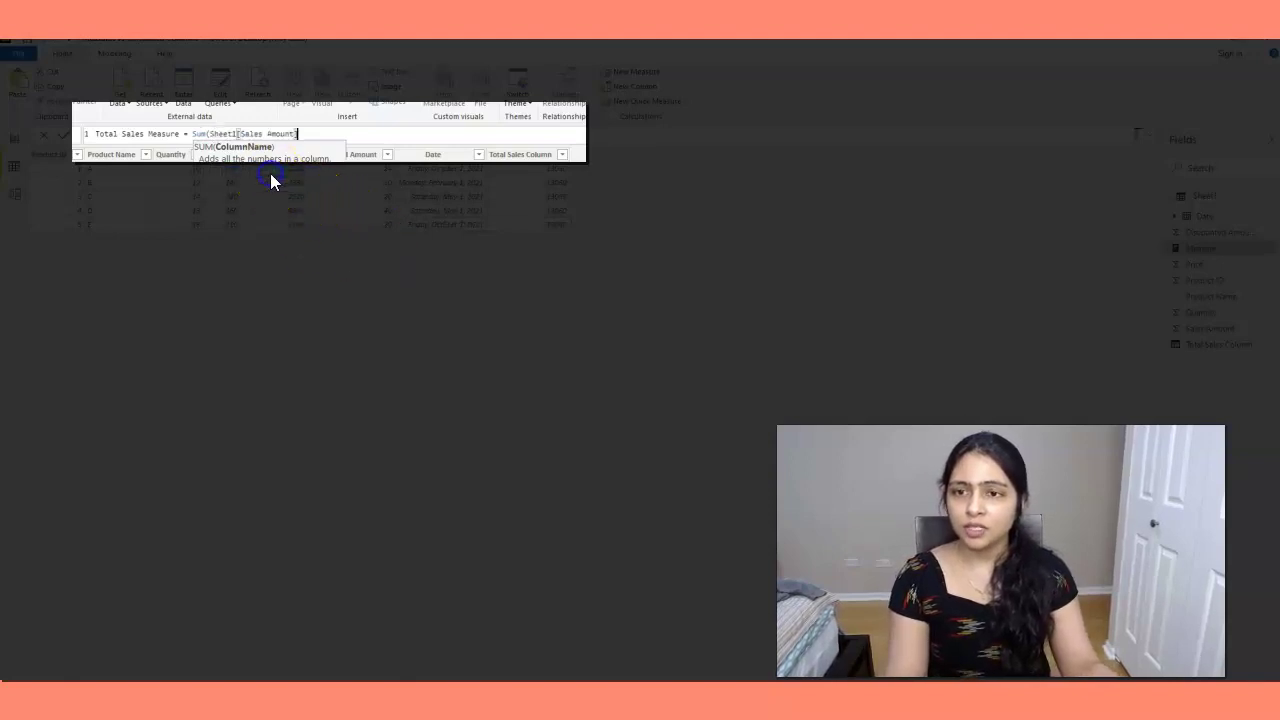
{"action": "type", "text": ")"}
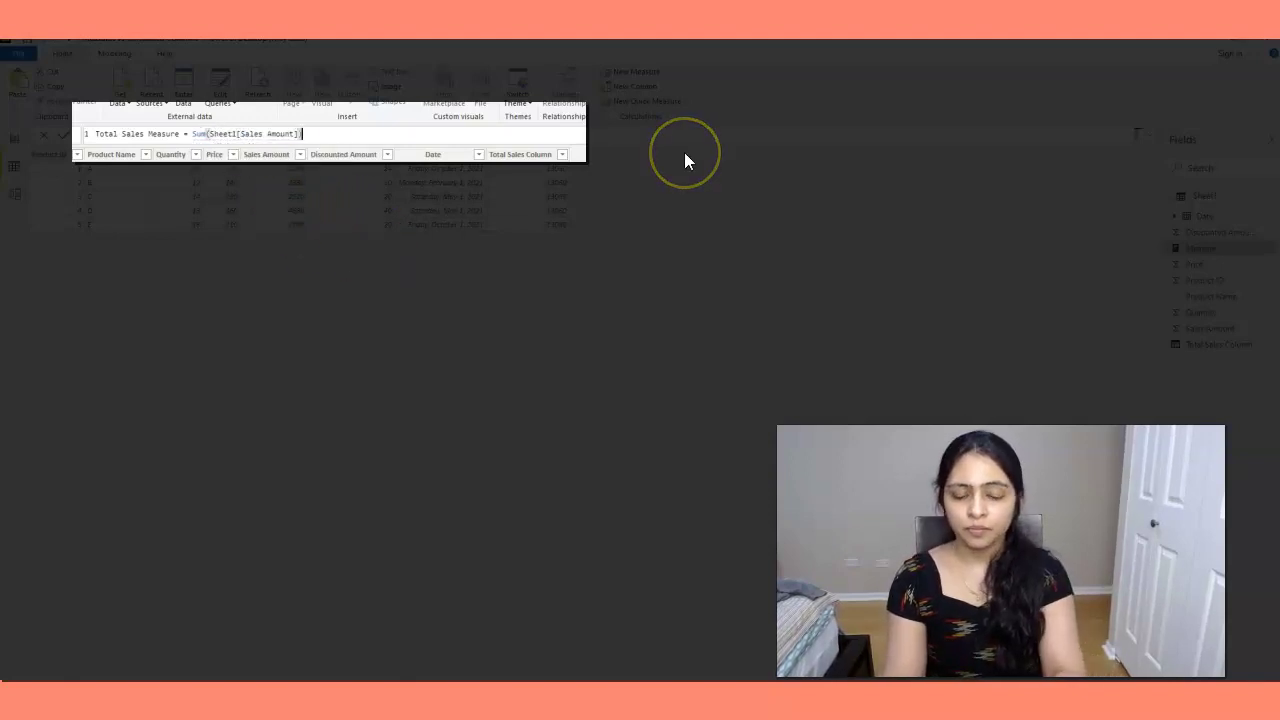
{"action": "left_click", "coordinate": [64, 133]}
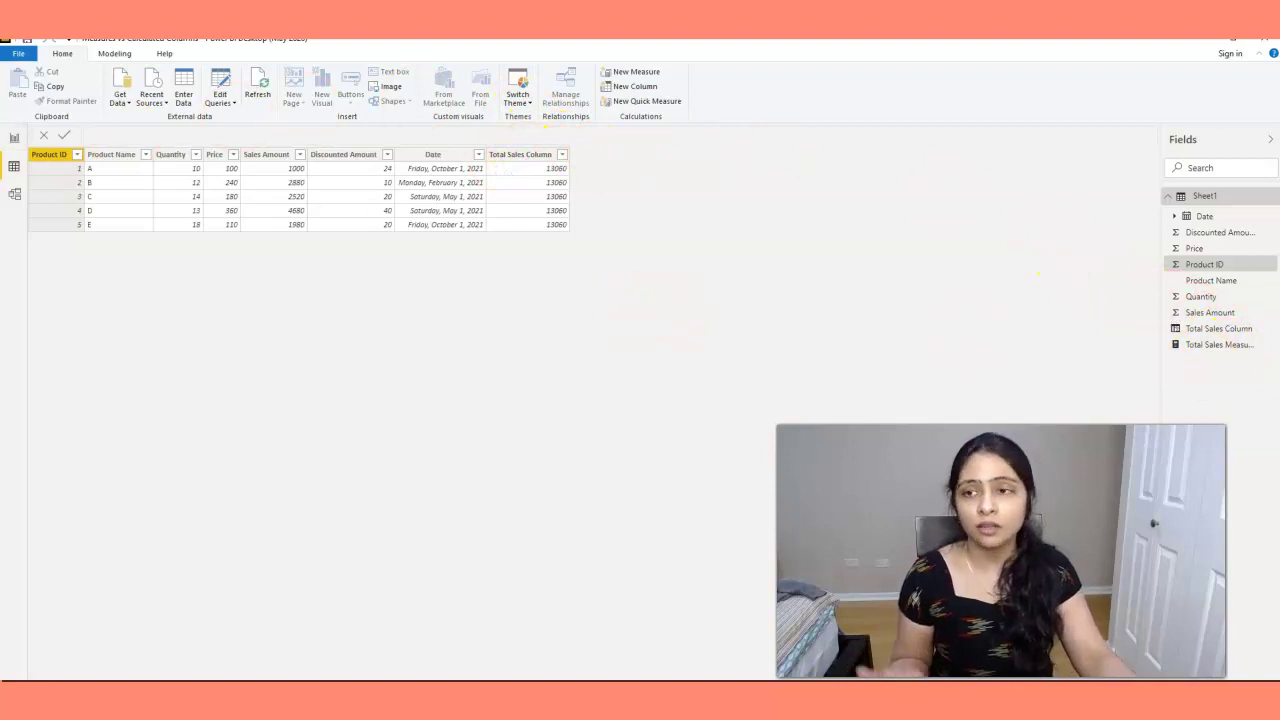
On the report canvas, add a Product Name table visual and move it toward the centre.
{"action": "left_click", "coordinate": [14, 137]}
{"action": "left_click", "coordinate": [349, 331]}
{"action": "left_click", "coordinate": [349, 280]}
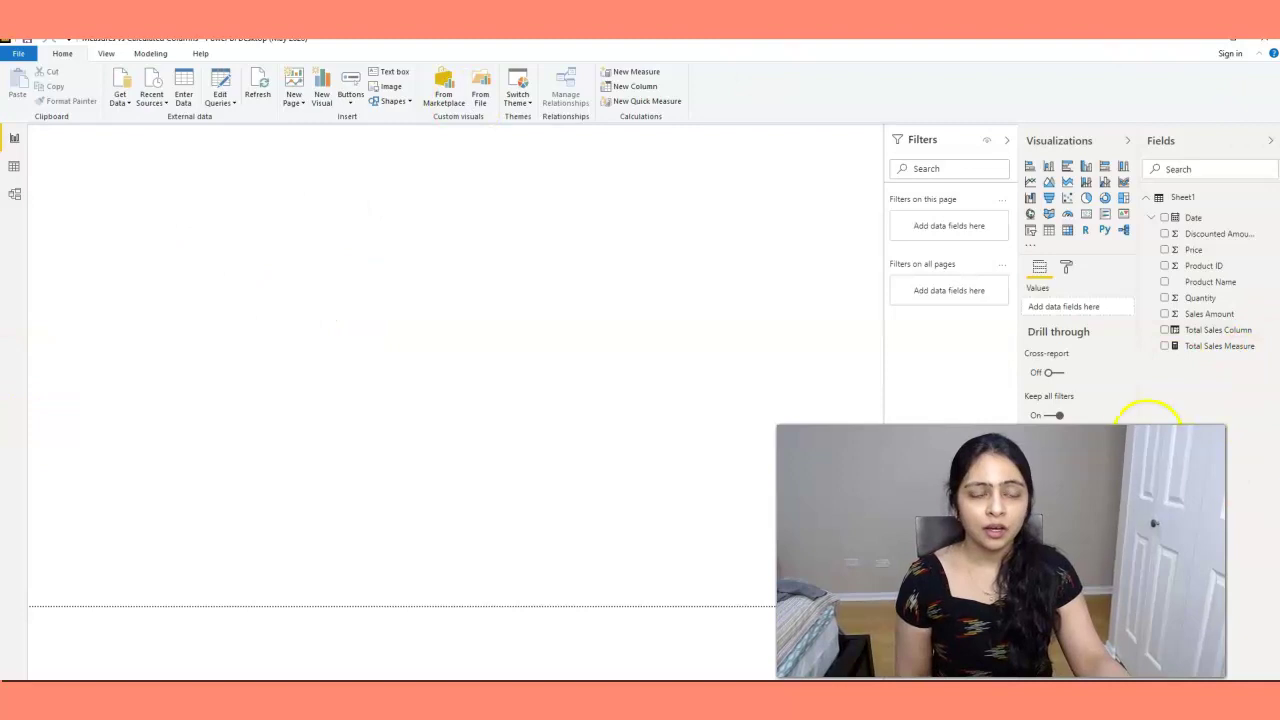
{"action": "left_click", "coordinate": [1166, 283]}
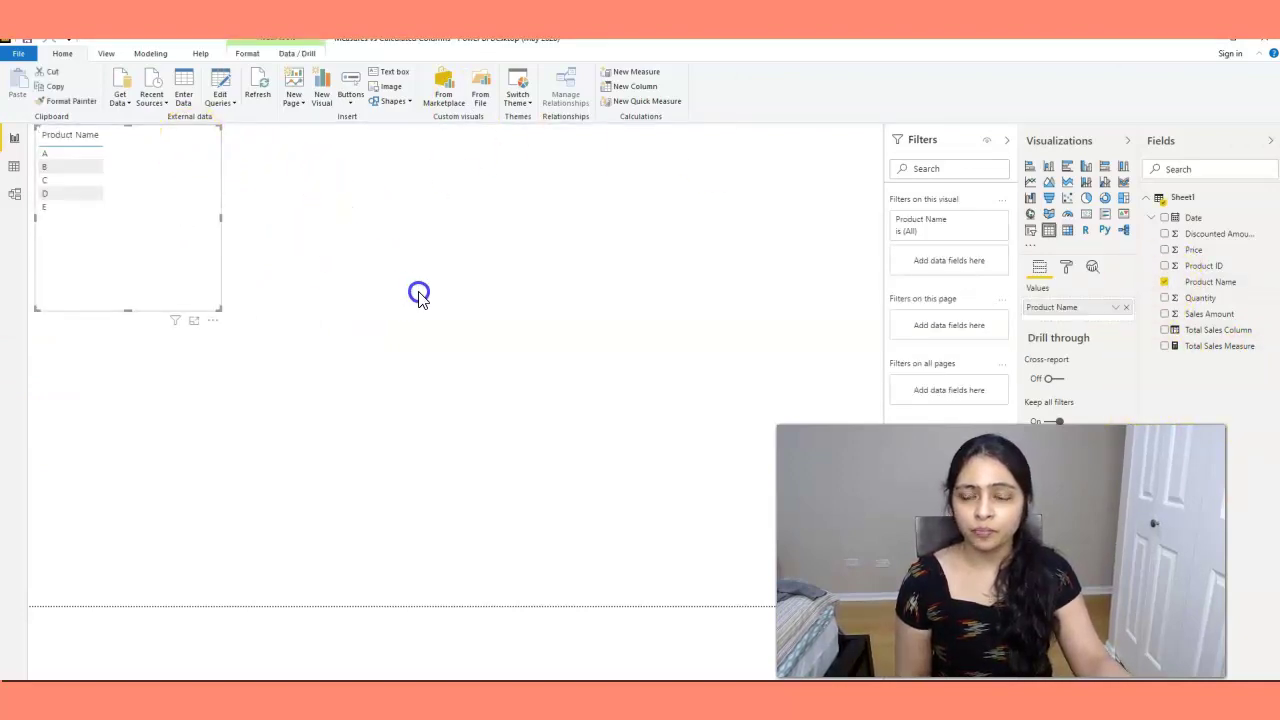
{"action": "left_click", "coordinate": [109, 145]}
{"action": "left_click_drag", "start_coordinate": [194, 287], "coordinate": [422, 420]}
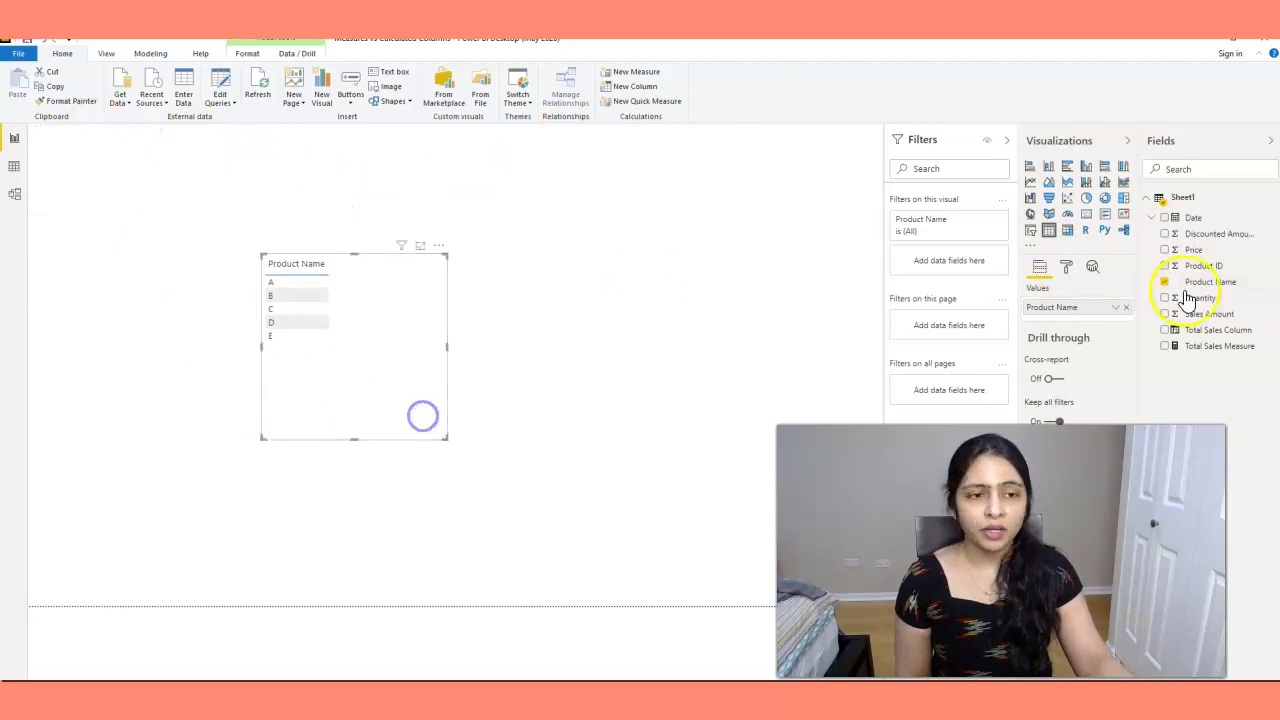
Add Total Sales Measure and Total Sales Column to the table and widen it.
{"action": "left_click", "coordinate": [1165, 347]}
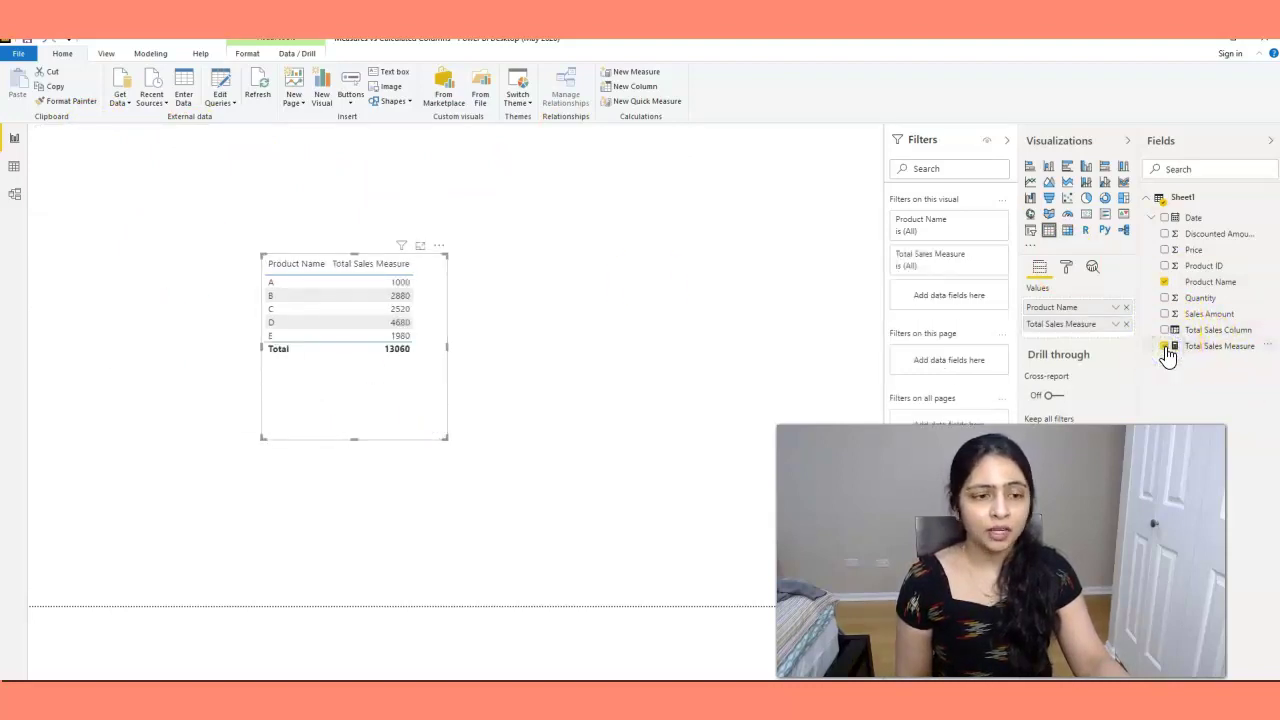
{"action": "left_click", "coordinate": [1165, 330]}
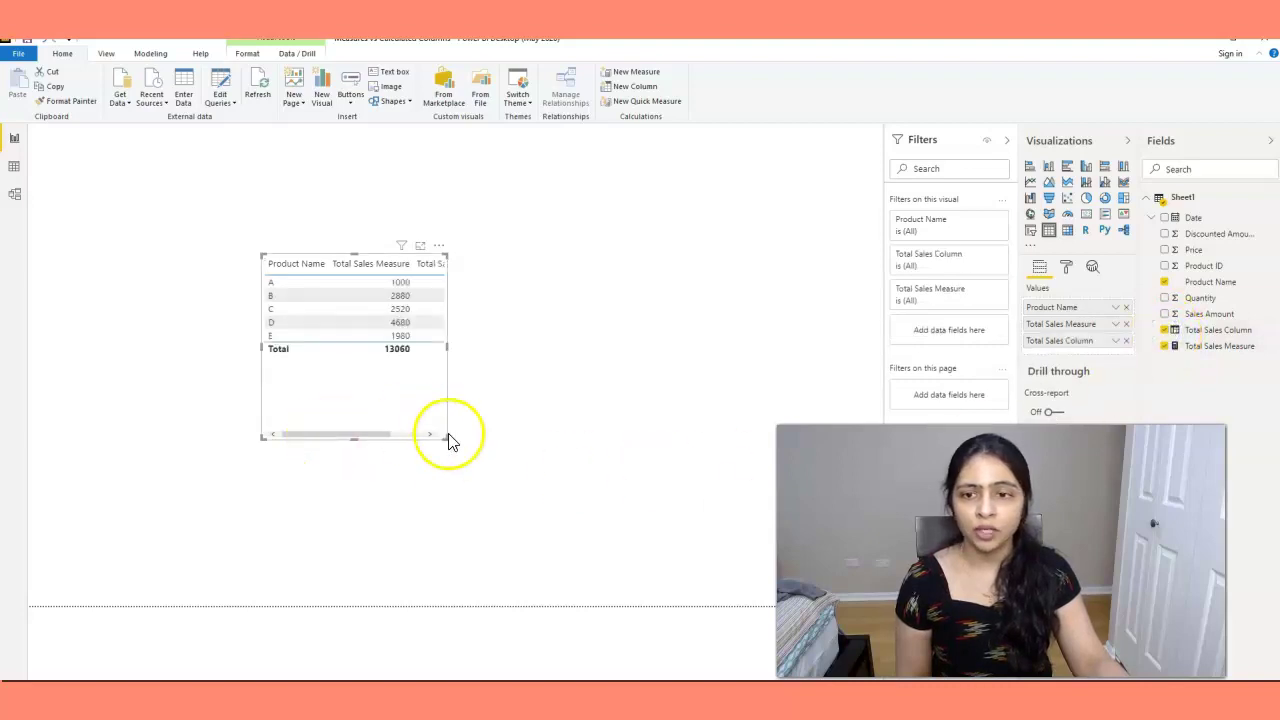
{"action": "left_click_drag", "start_coordinate": [443, 431], "coordinate": [620, 437]}
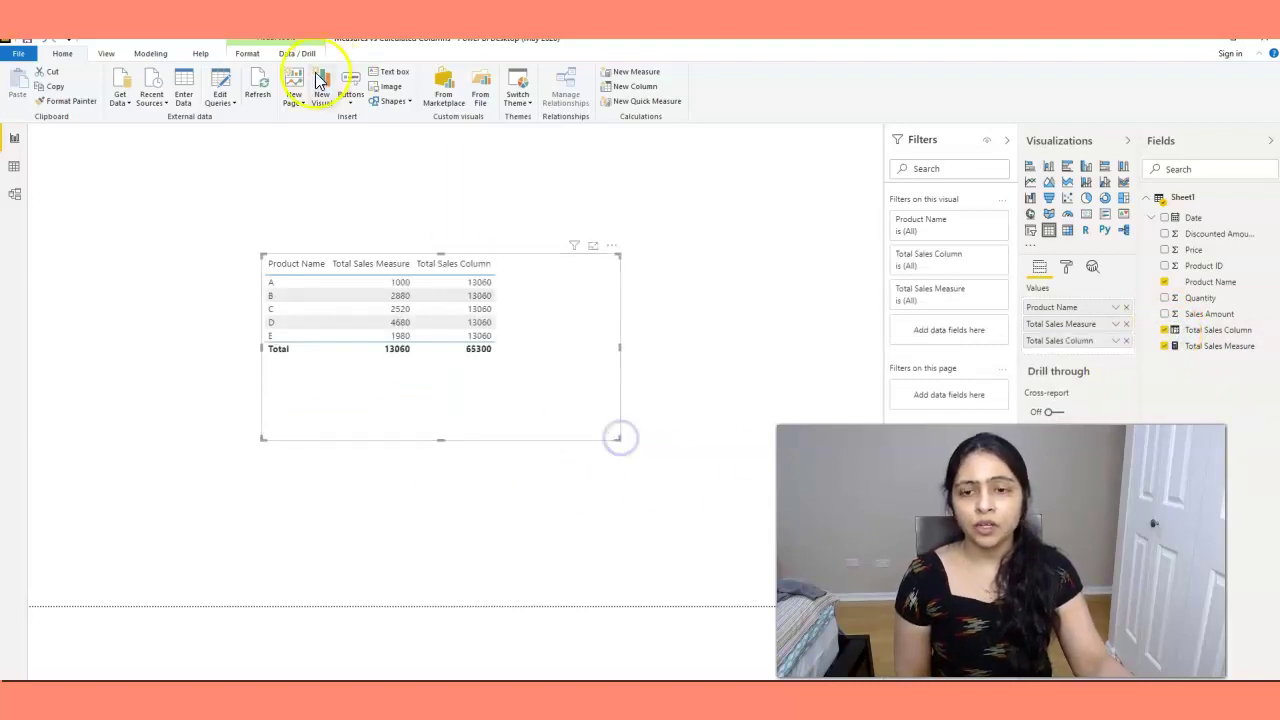